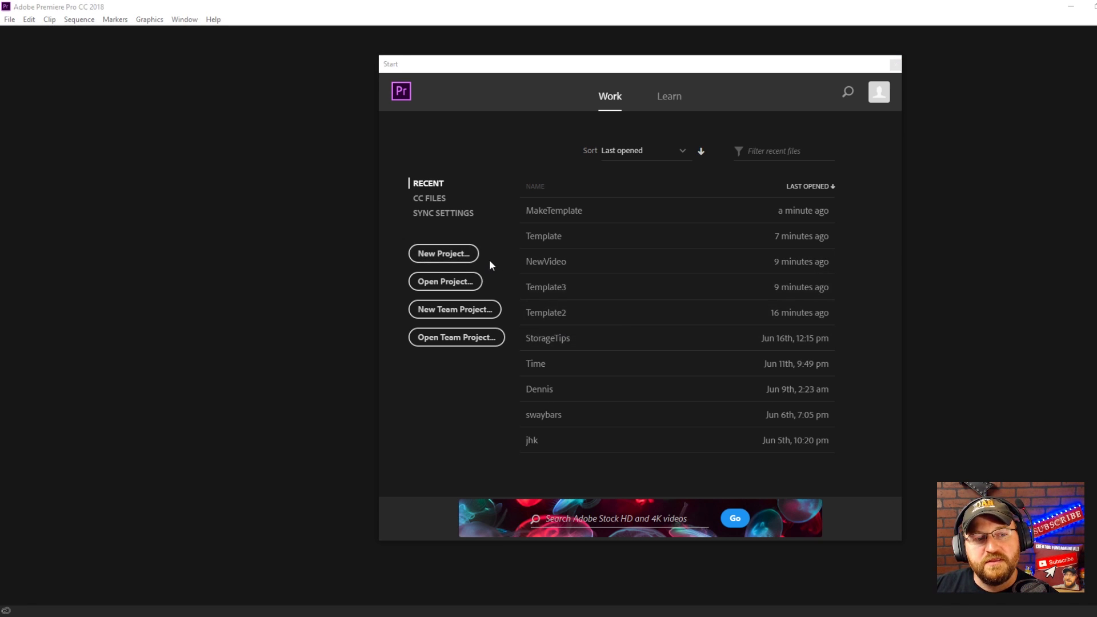
Create a new empty project named Template4
left_click(463, 261)
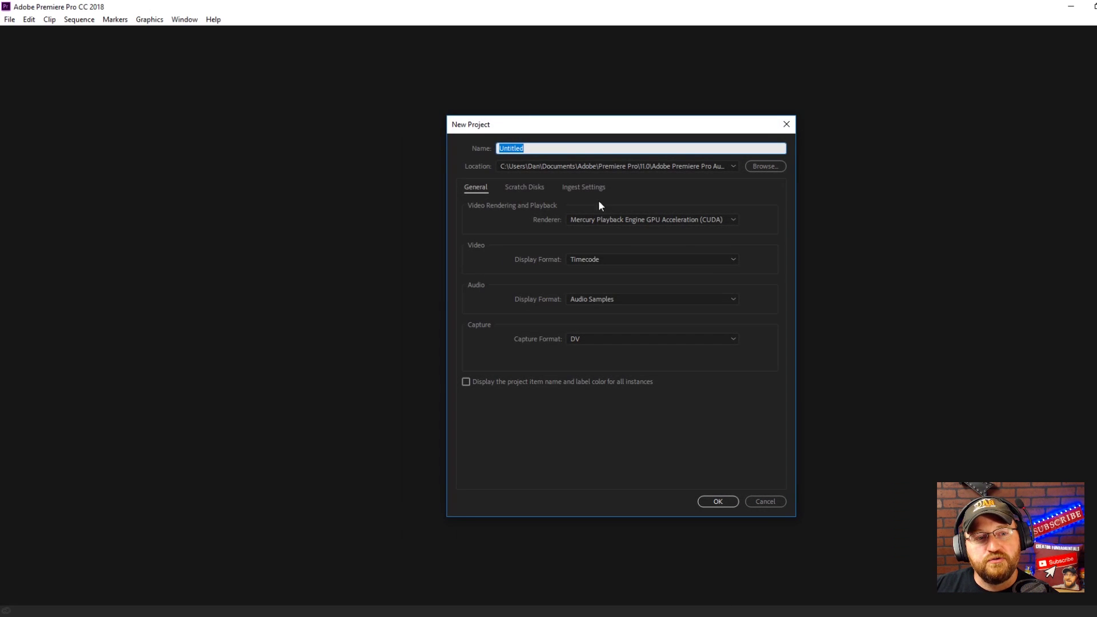
type("Template4")
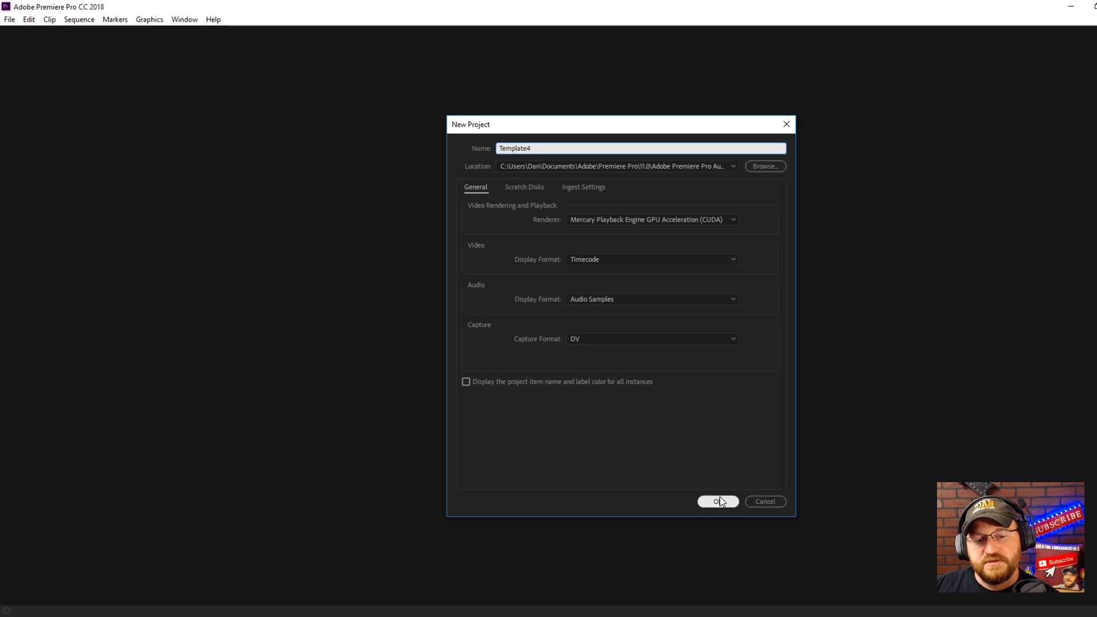
left_click(718, 502)
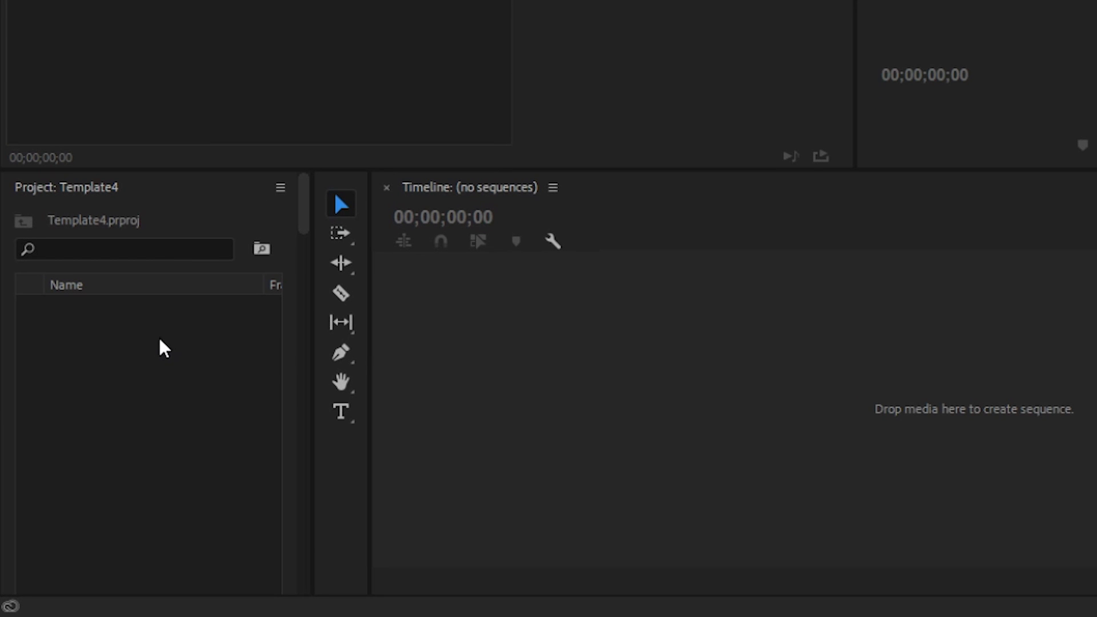
Add bins named Video and Images, enlarging the bin thumbnails to maximum size
right_click(159, 331)
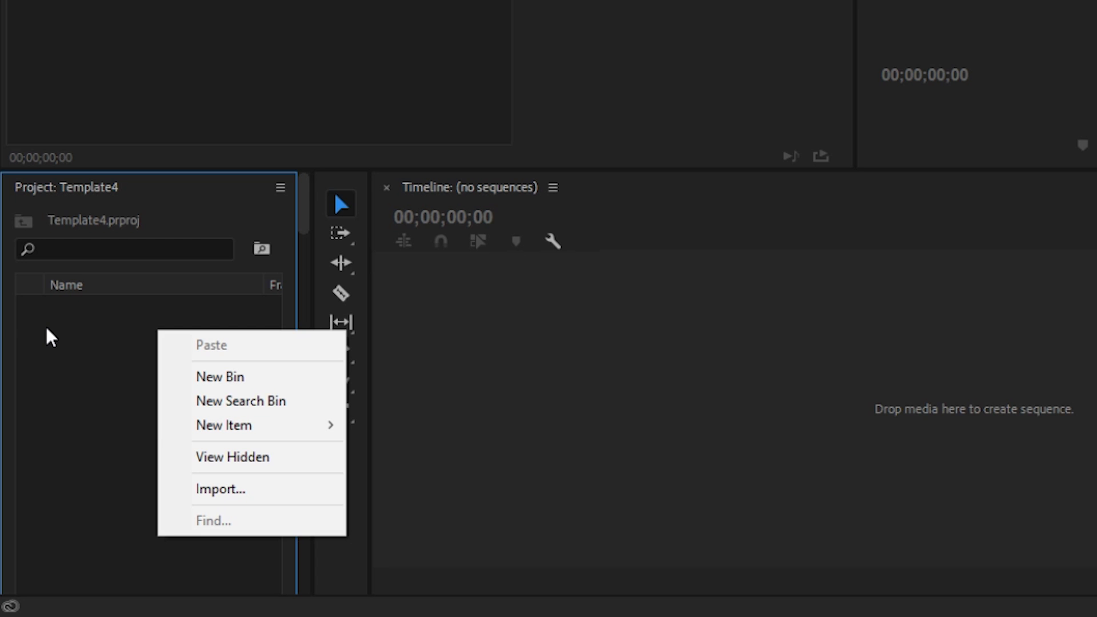
left_click(209, 378)
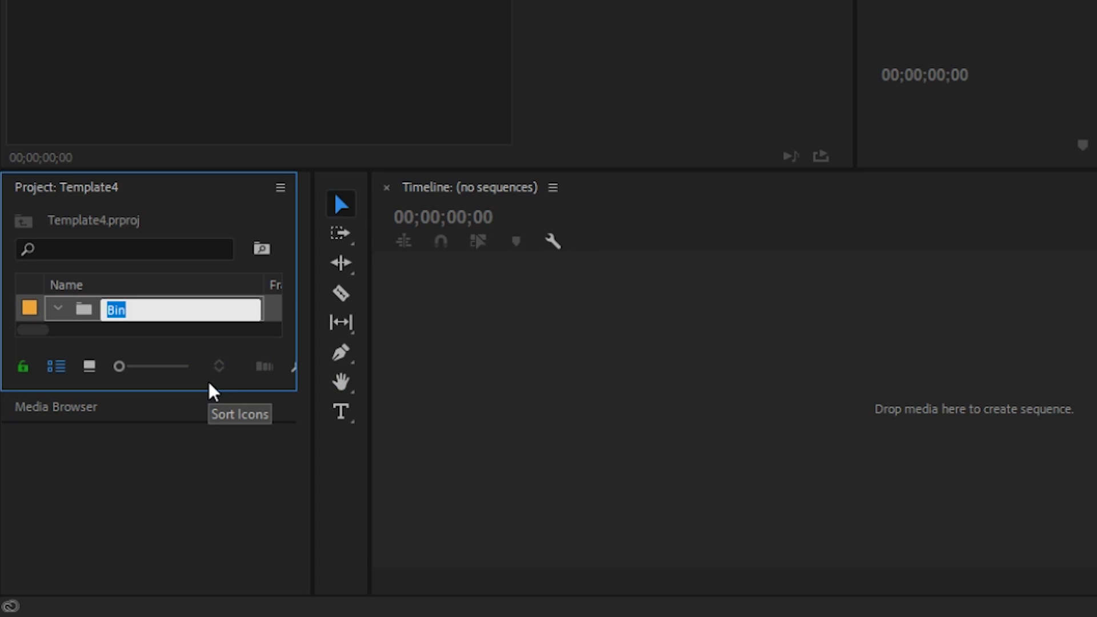
type("Video")
left_click(140, 366)
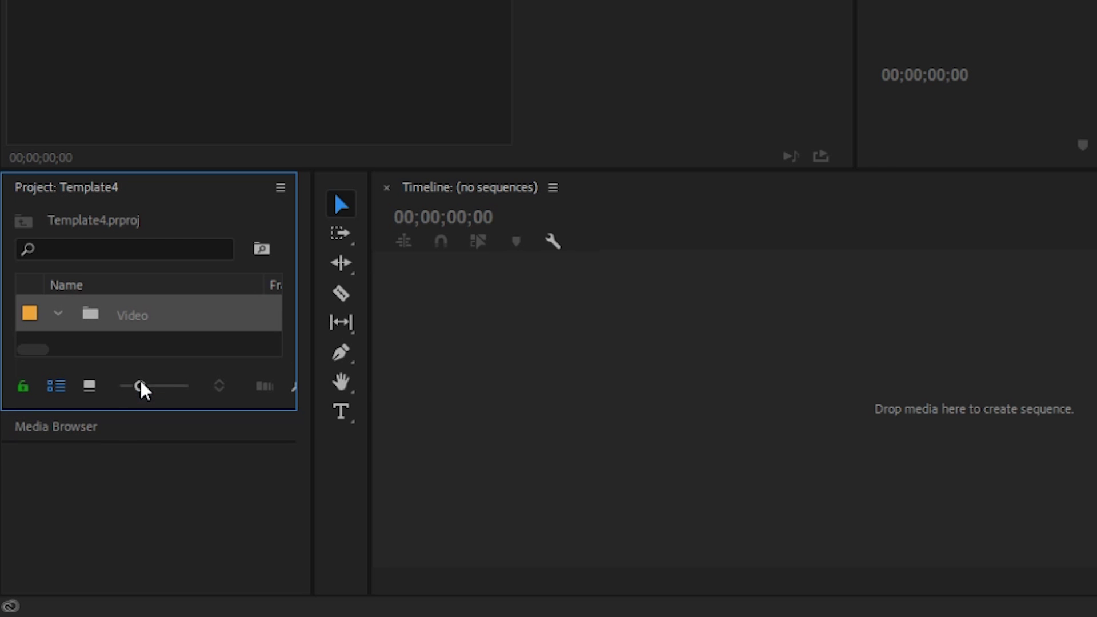
left_click_drag(136, 394, 195, 399)
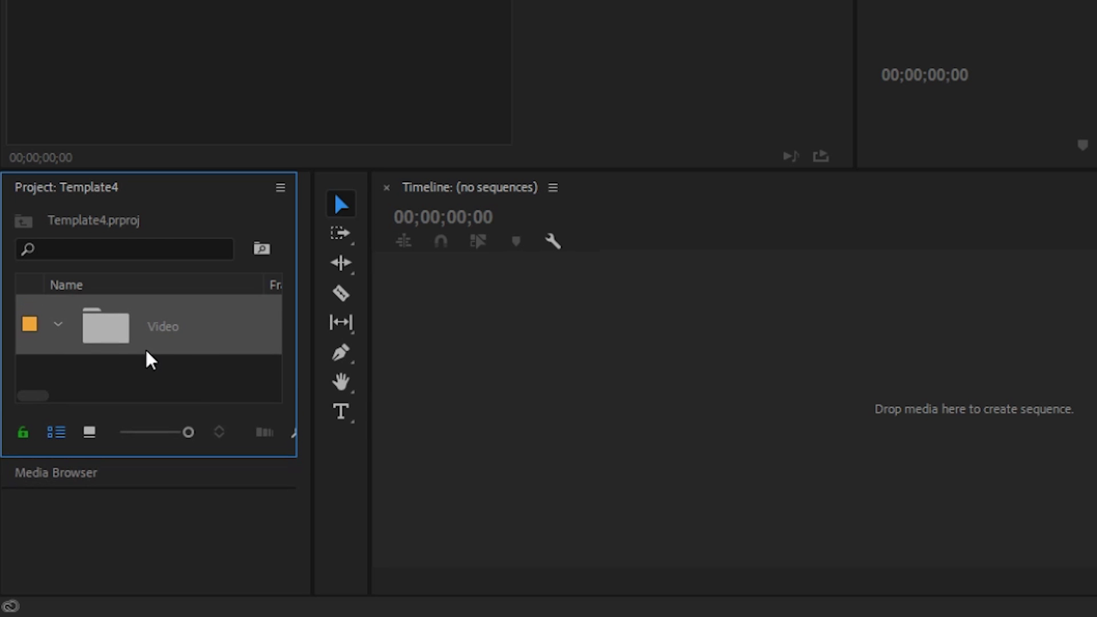
right_click(107, 376)
left_click(189, 412)
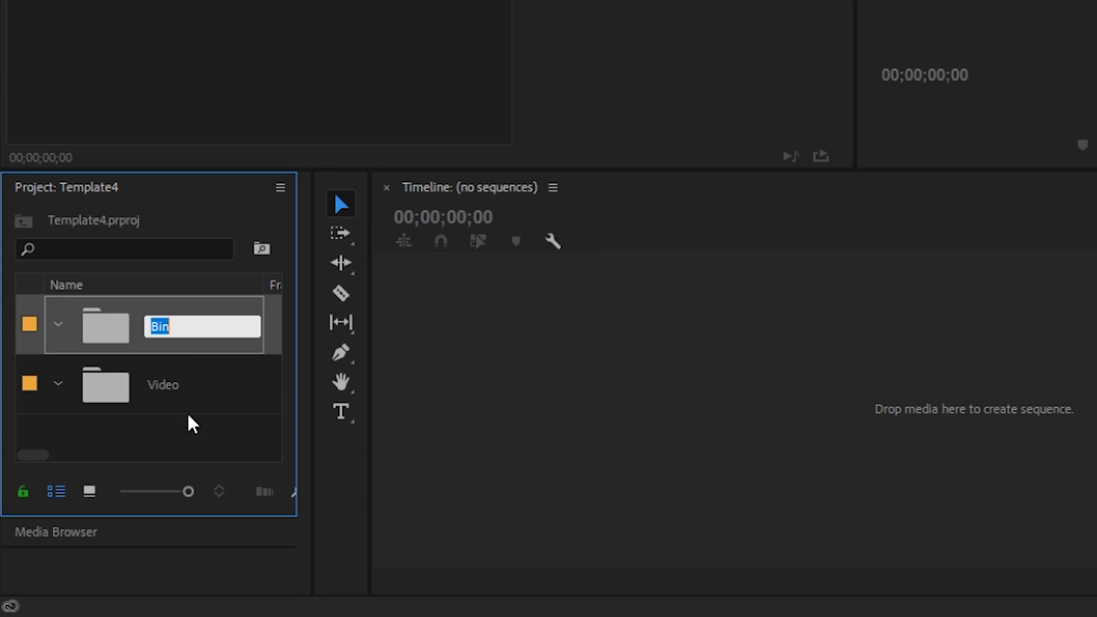
type("Images")
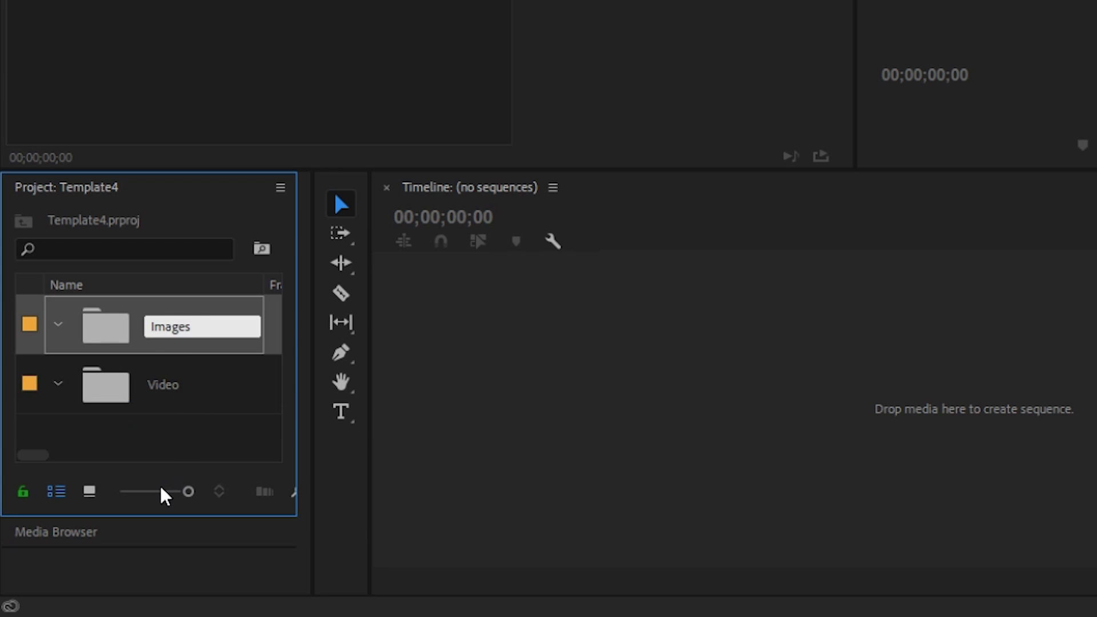
right_click(142, 428)
left_click(94, 430)
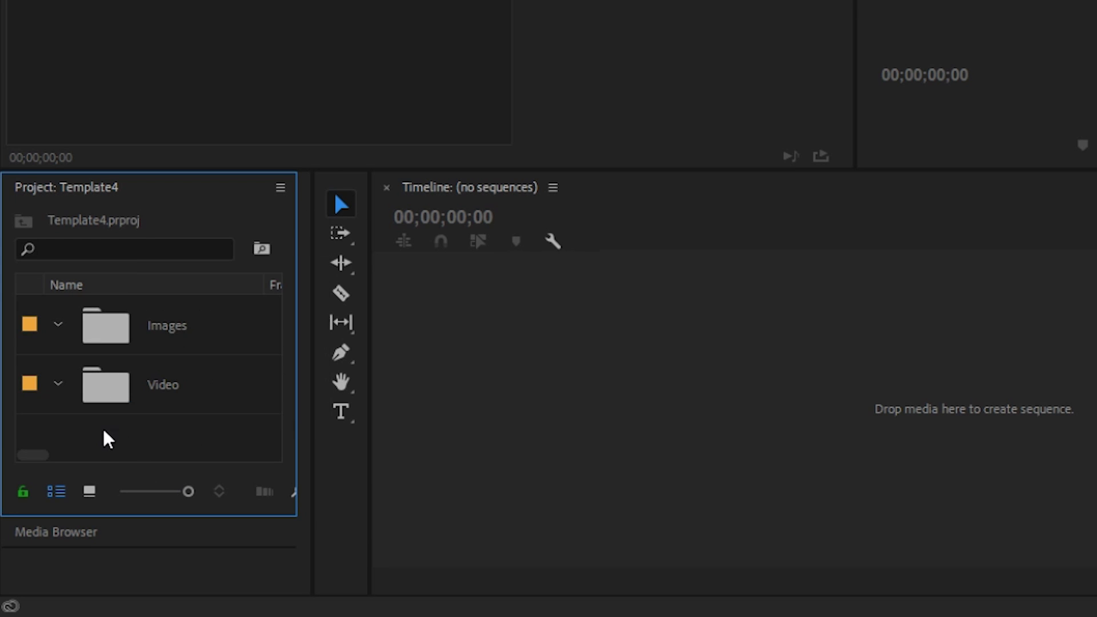
Add two more bins named Intros Bumpers End and Music
right_click(108, 440)
left_click(177, 272)
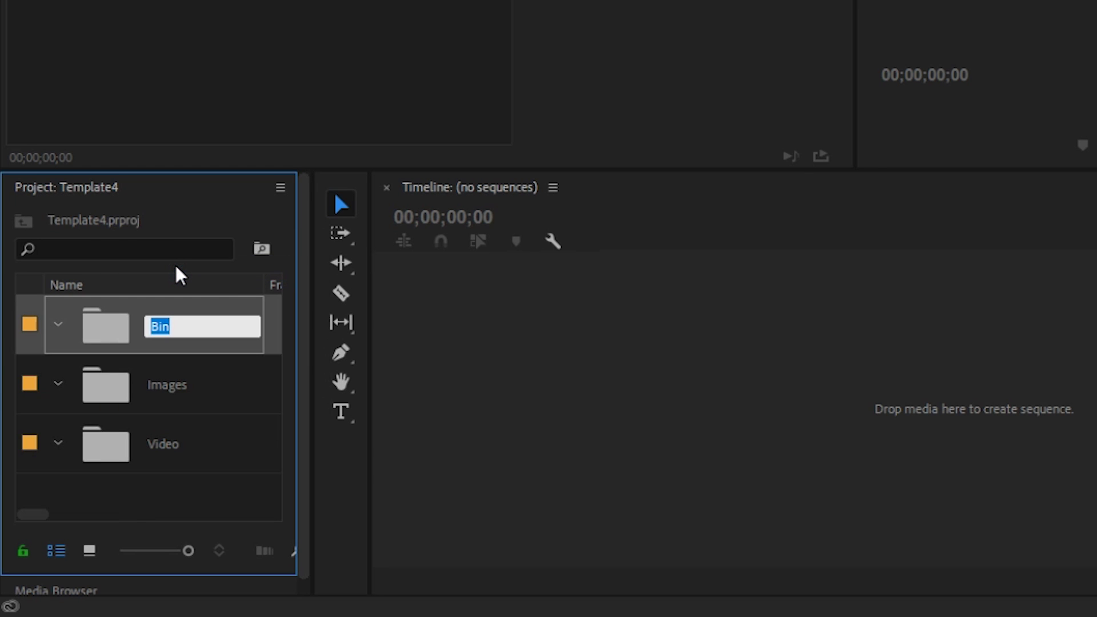
type("Intros")
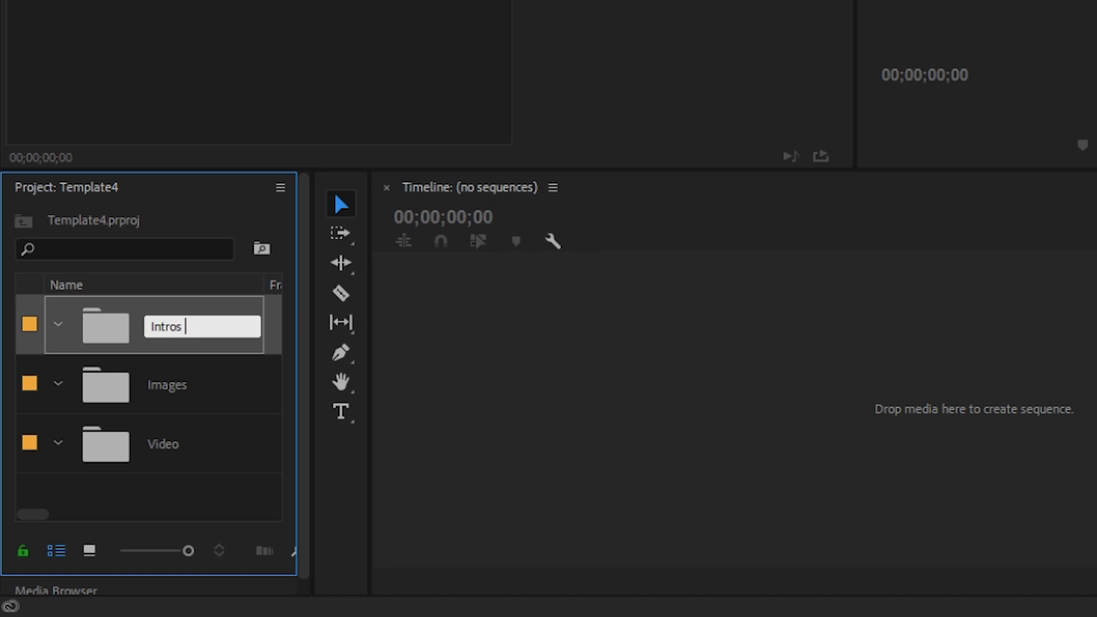
type(" Bumpers ")
type("Ou")
key("BackSpace")
key("BackSpace")
type("End")
left_click(164, 484)
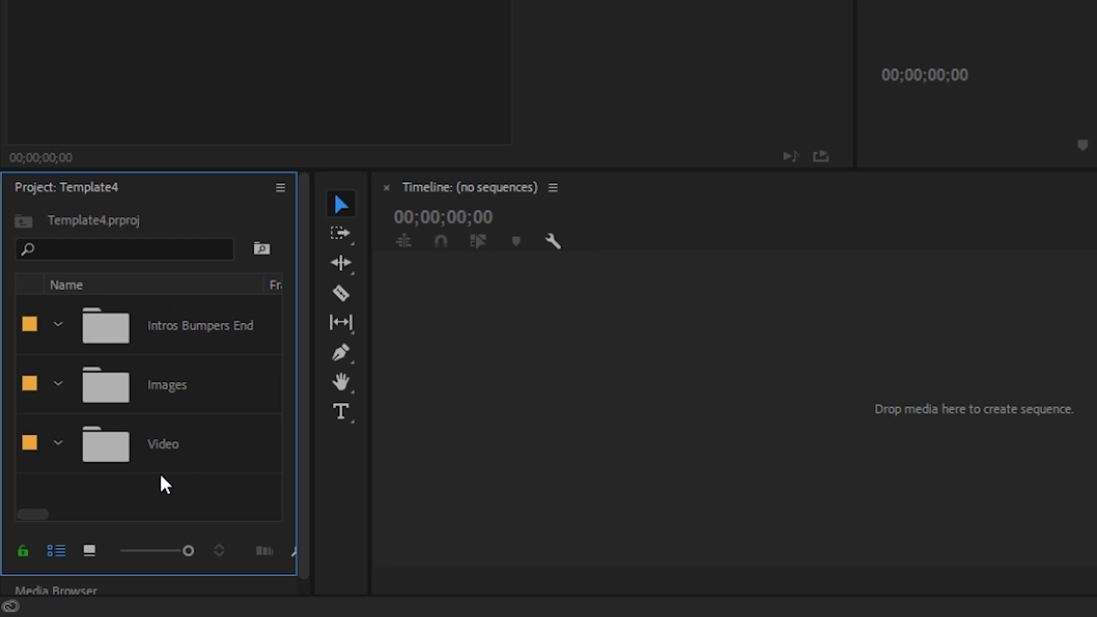
scroll(143, 471, "down", 1)
right_click(137, 463)
left_click(201, 306)
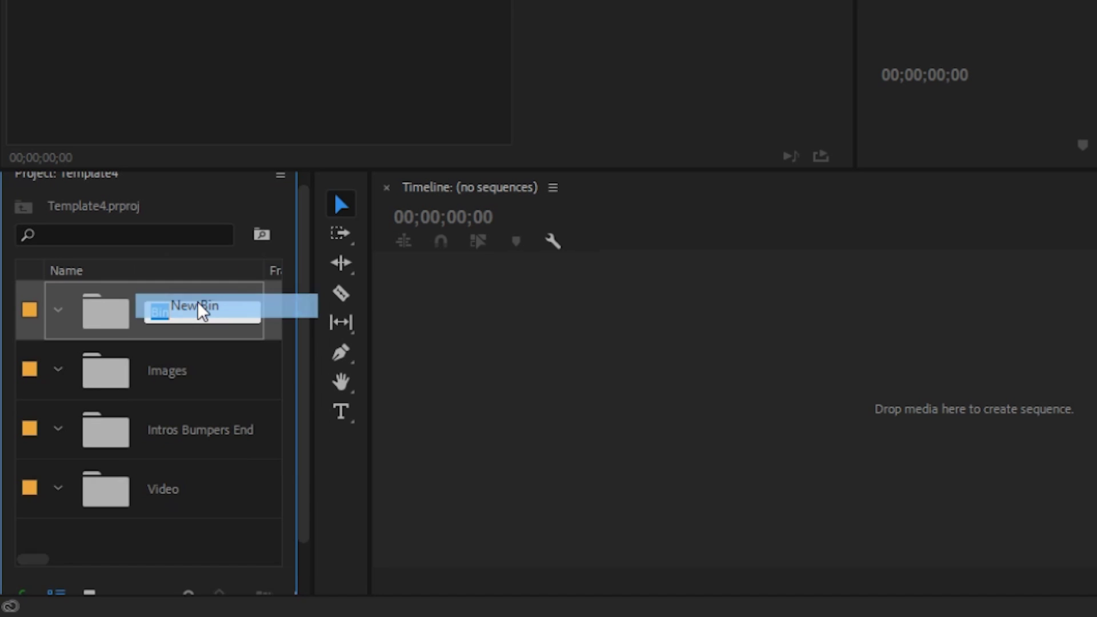
type("Musi")
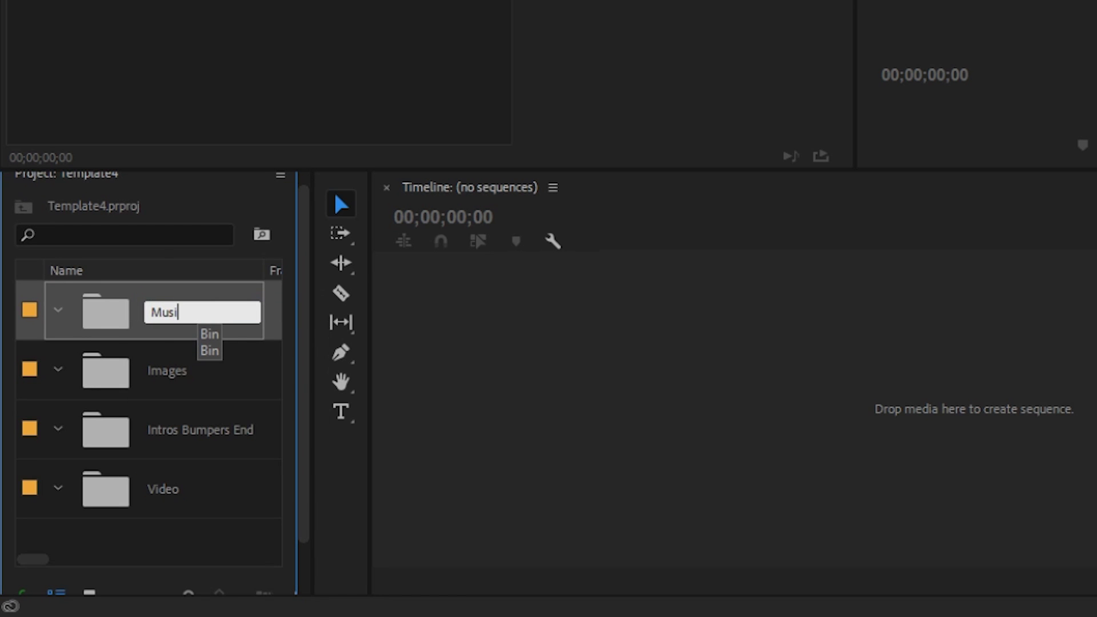
type("c")
left_click(142, 540)
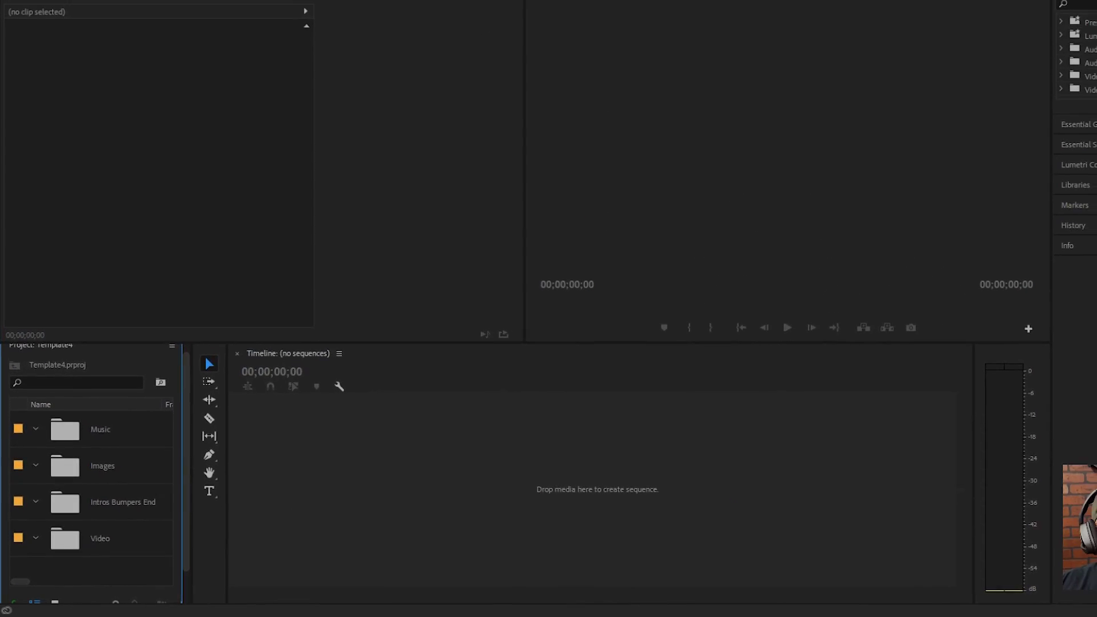
Save the Template4 project with its four empty bins
left_click(9, 20)
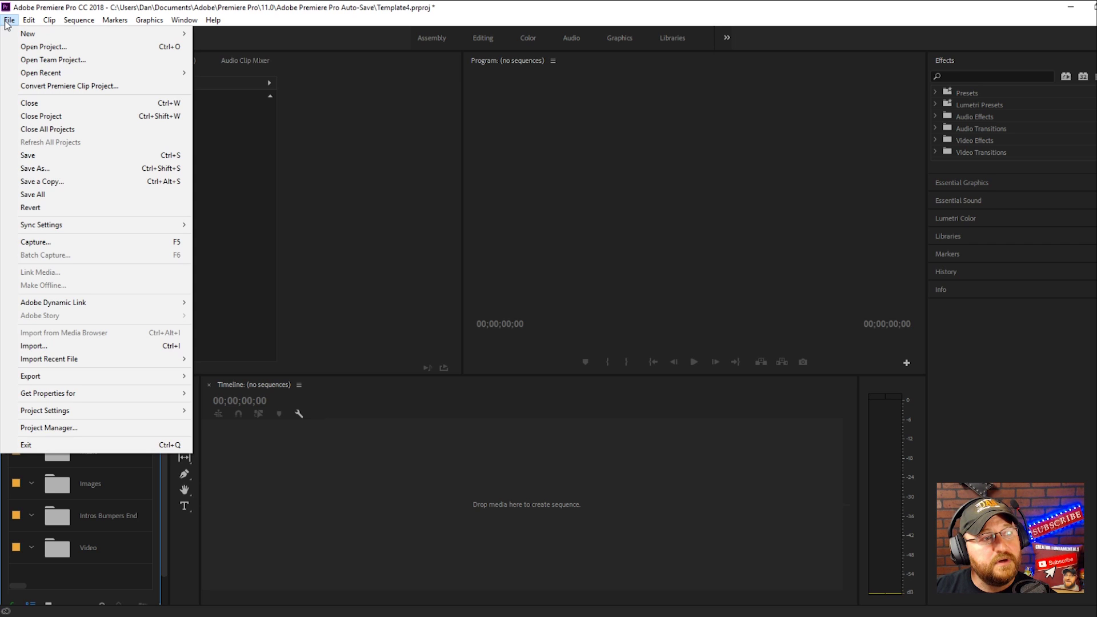
left_click(28, 156)
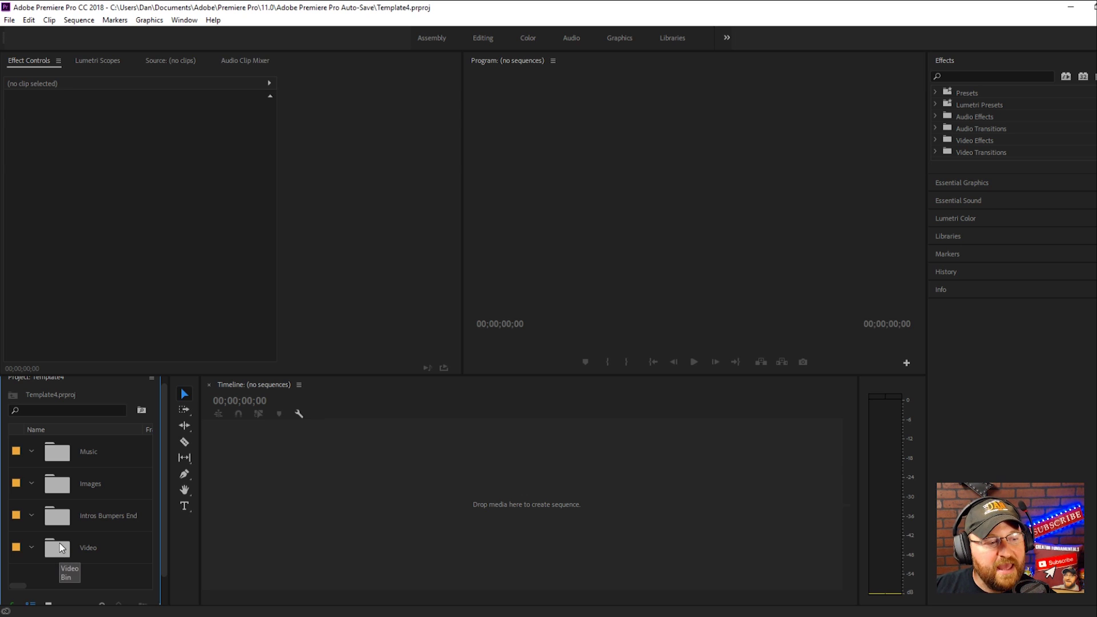
Import every mp3 track from Downloads > Sounds and Music into the Music bin
left_click(60, 454)
right_click(60, 455)
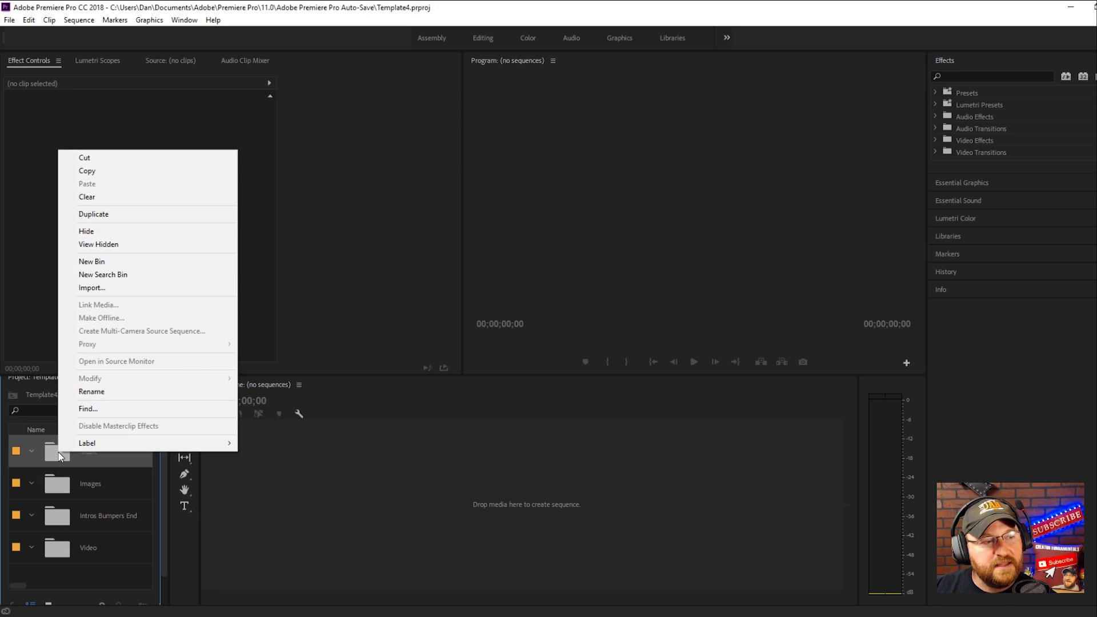
left_click(105, 287)
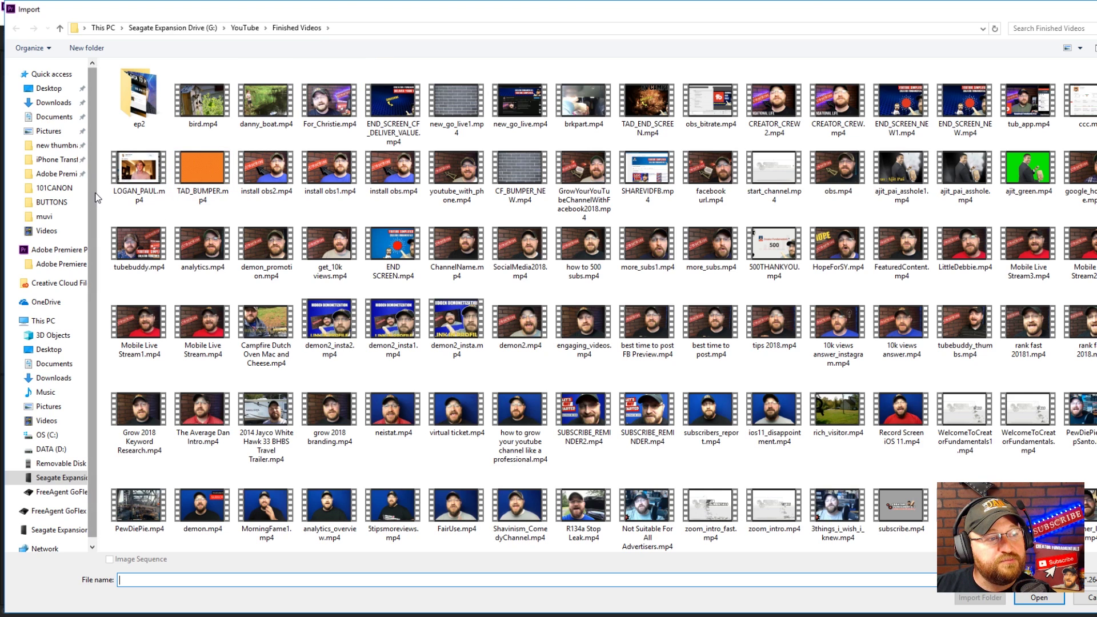
left_click_drag(95, 198, 141, 194)
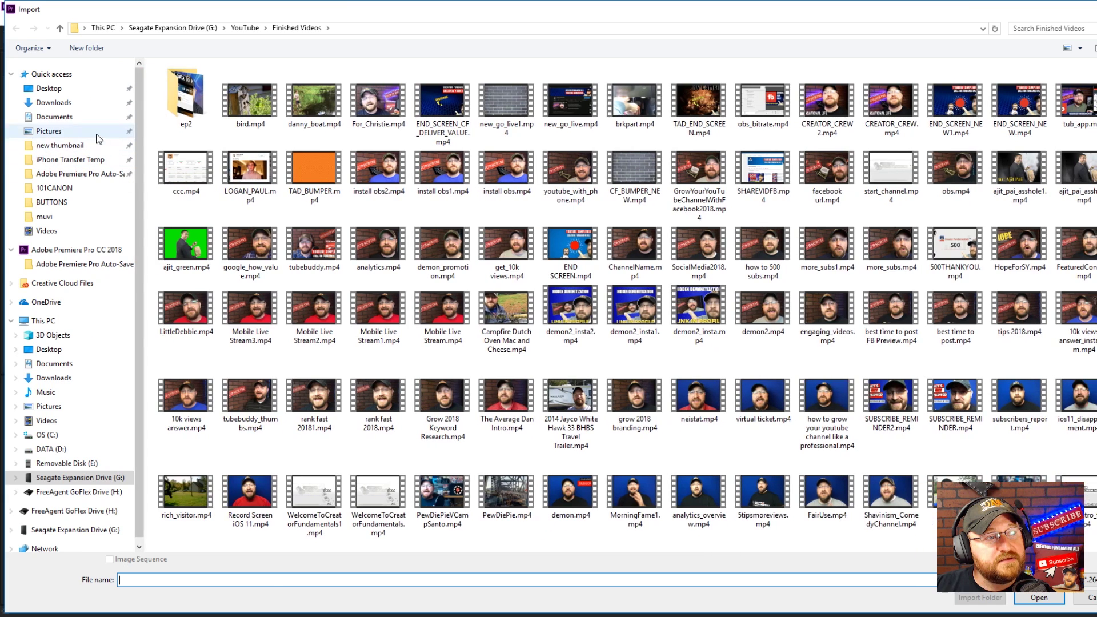
left_click(59, 106)
double_click(312, 102)
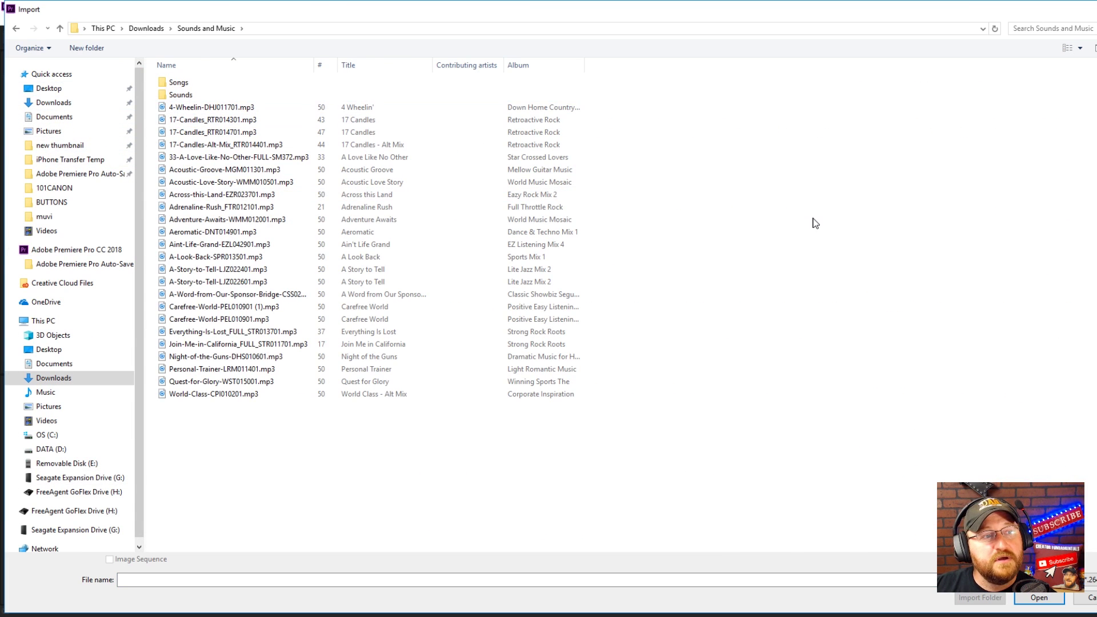
left_click_drag(250, 427, 211, 104)
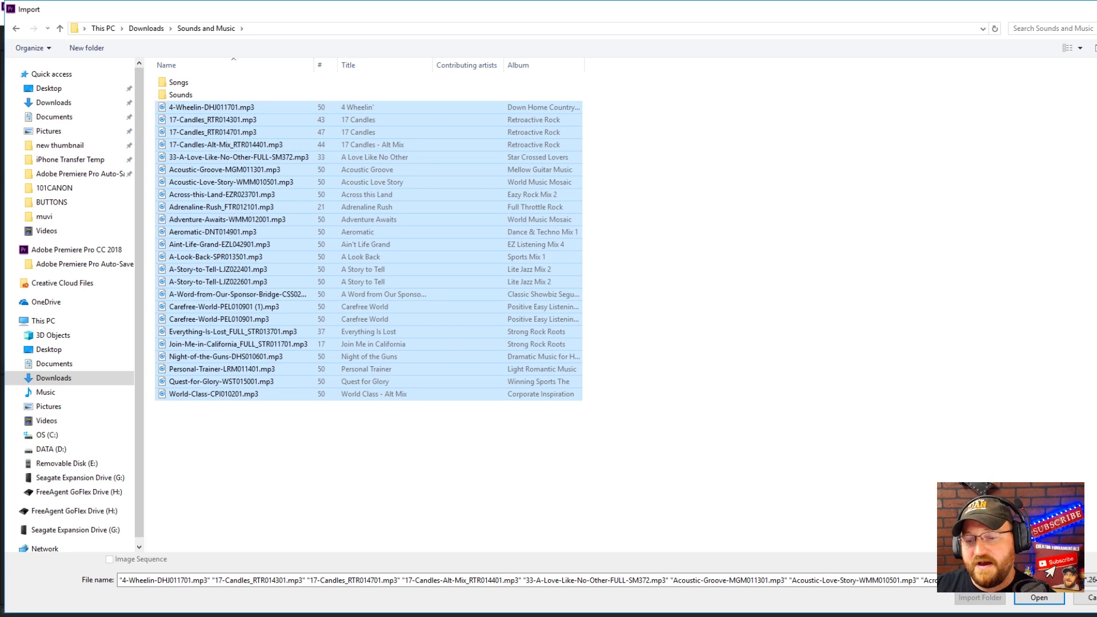
left_click(1039, 598)
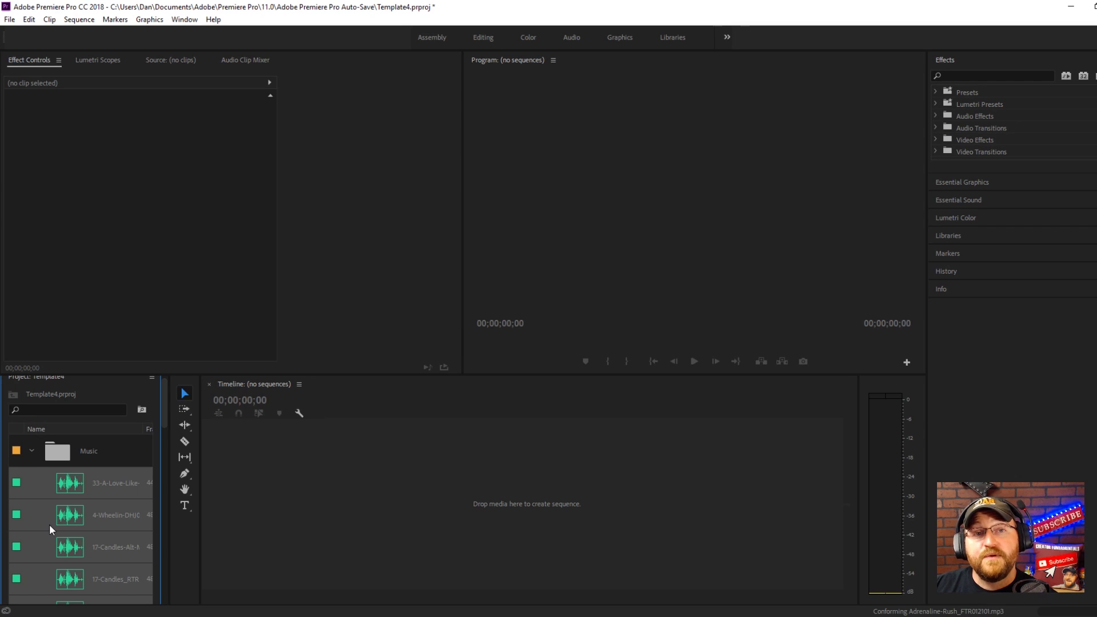
Collapse the Music bin so its imported tracks are hidden
left_click(30, 450)
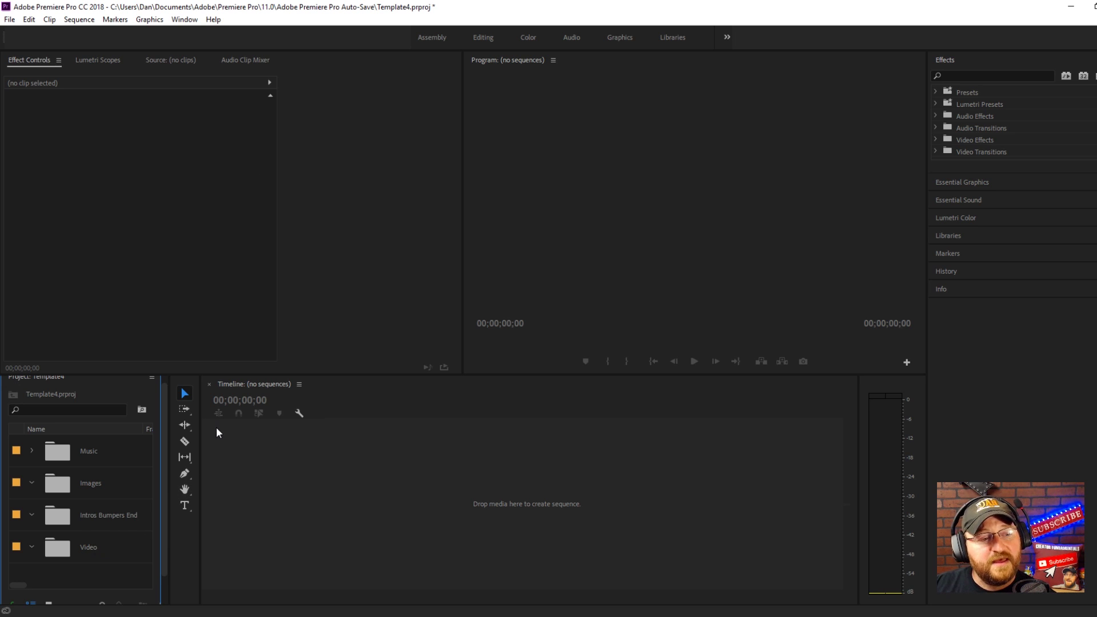
Save Template4 and close the project
left_click(10, 19)
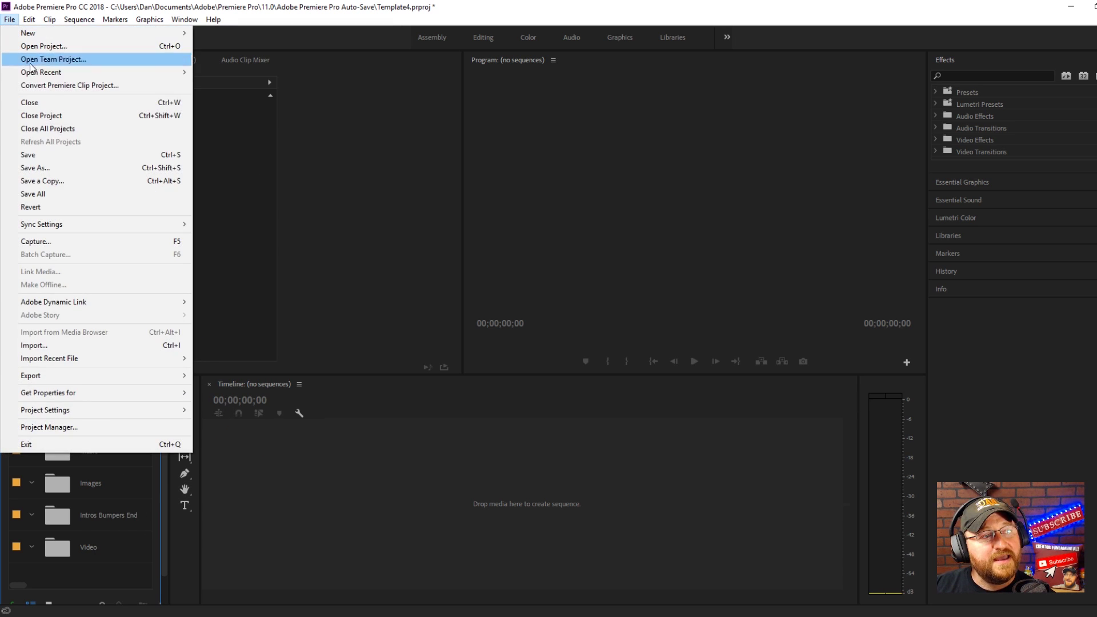
left_click(64, 156)
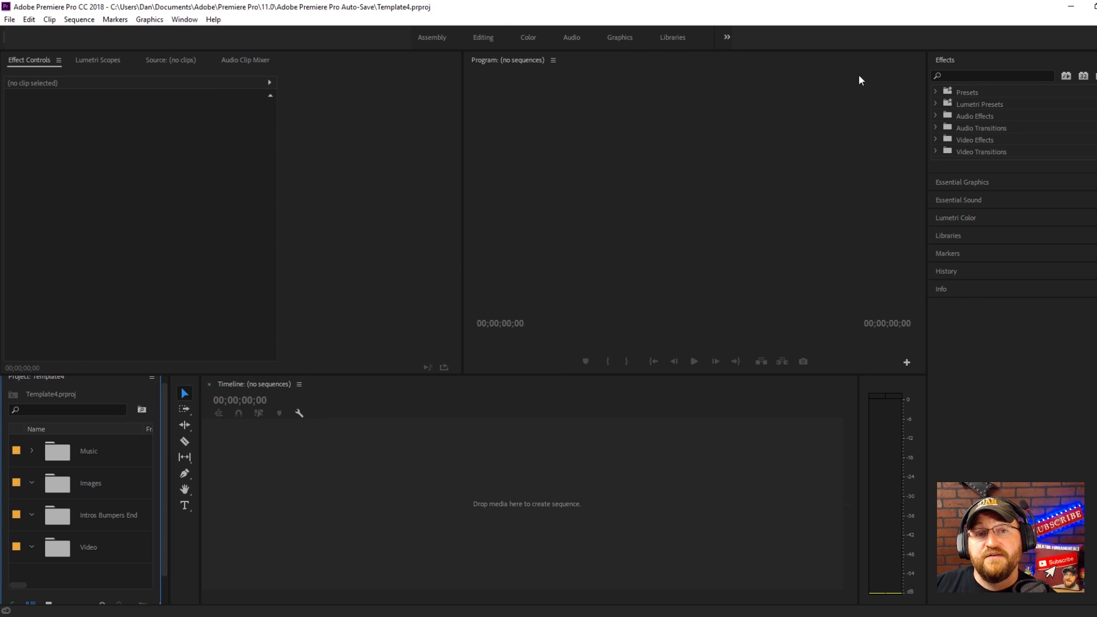
key("ctrl+shift+w")
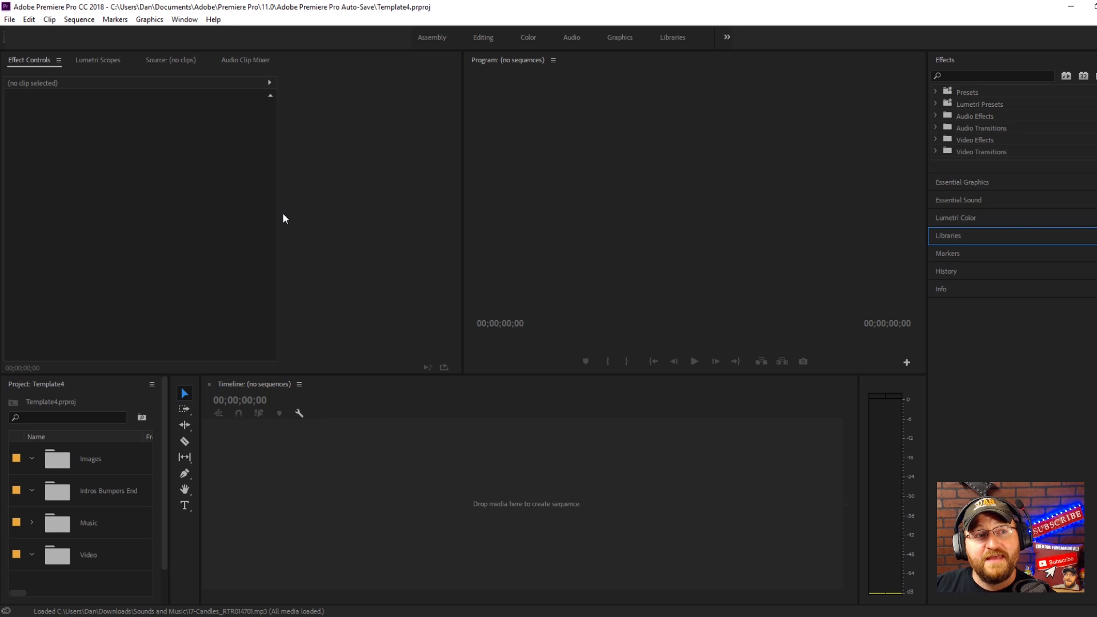
Save the template as a new project named VideoTopic
left_click(8, 19)
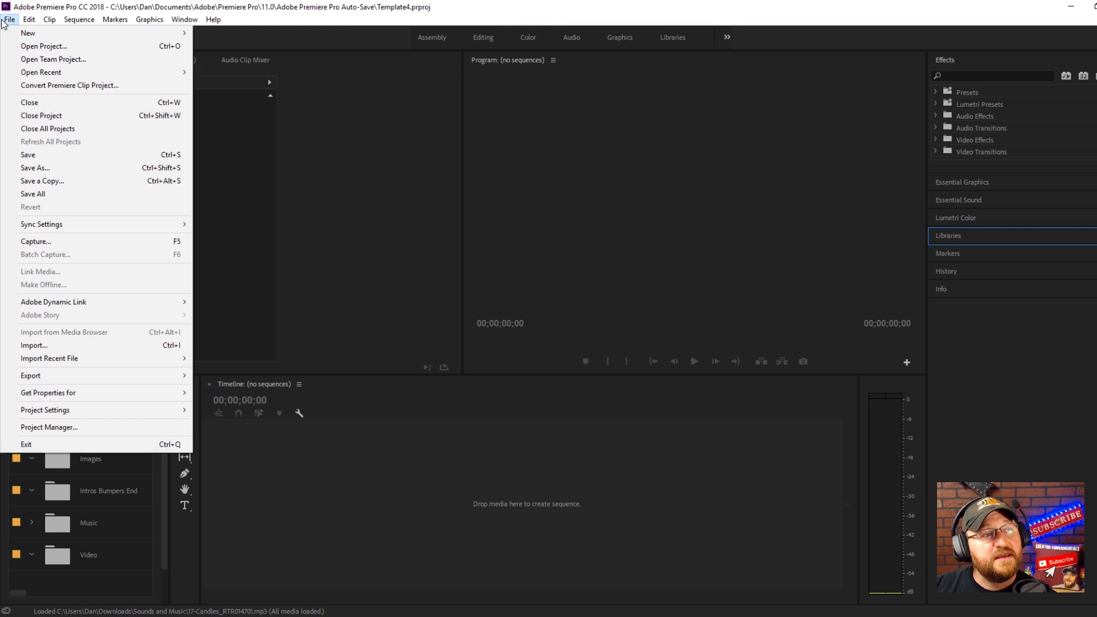
left_click(60, 166)
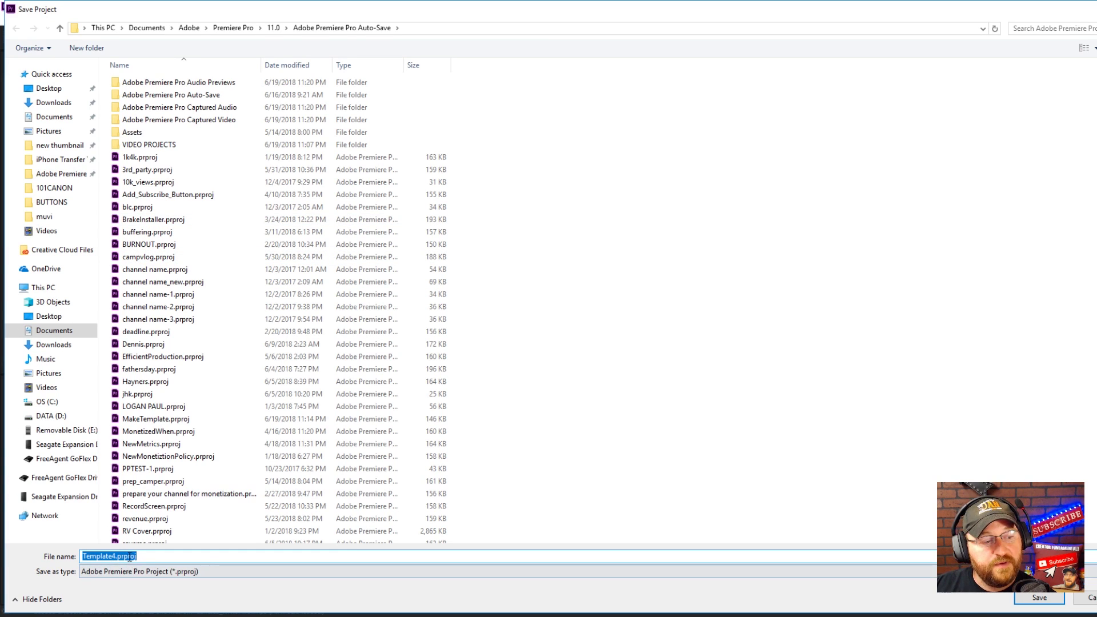
left_click_drag(117, 556, 66, 559)
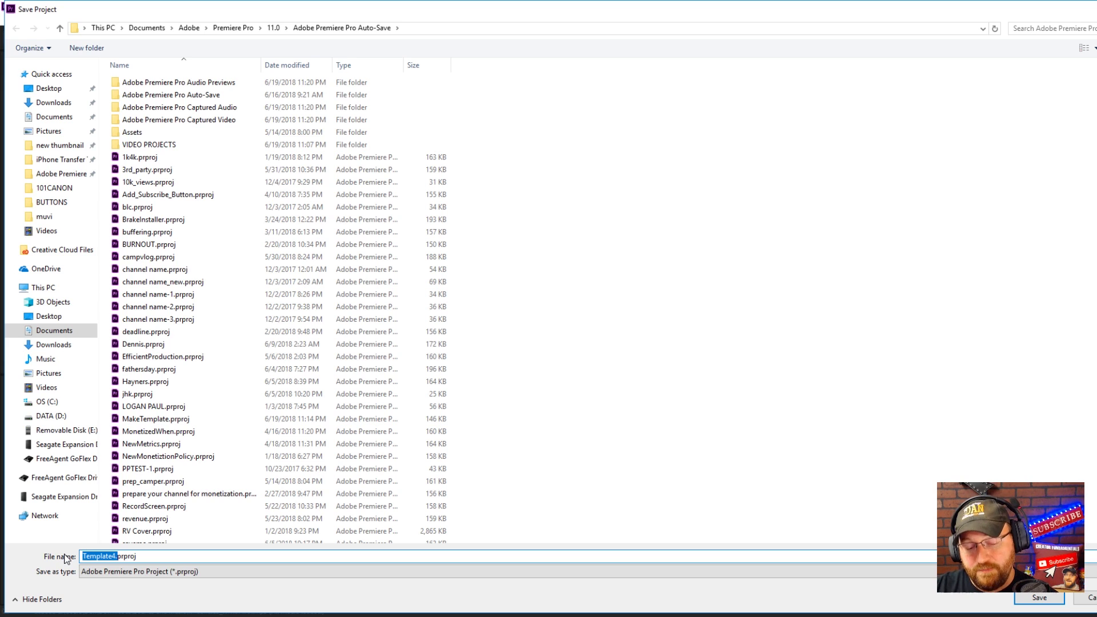
type("Video")
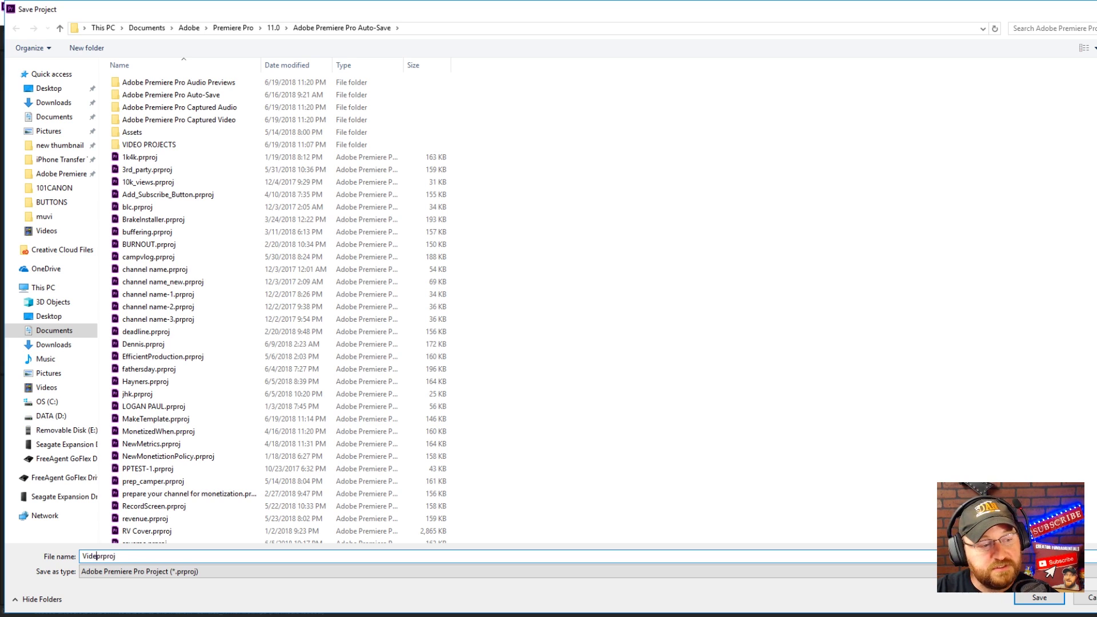
type("Topic")
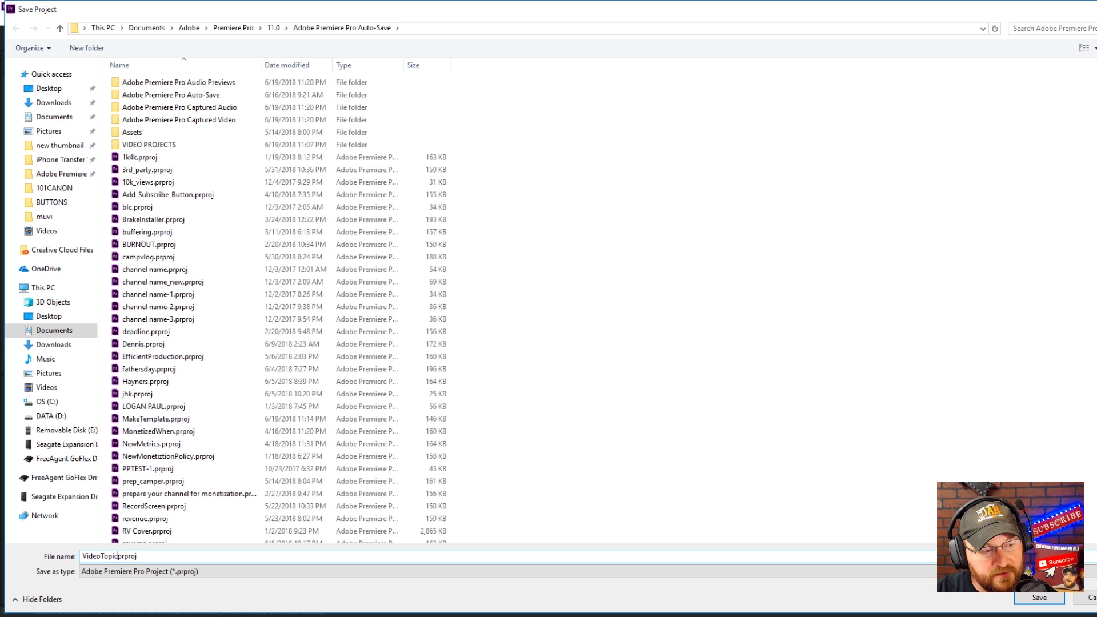
type(".")
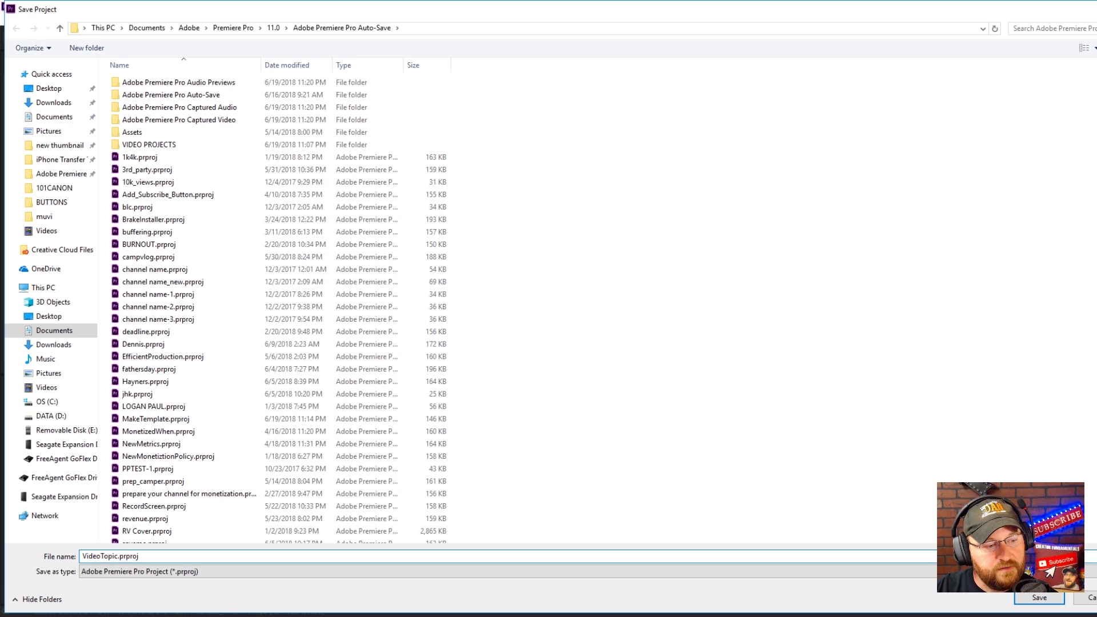
key("Return")
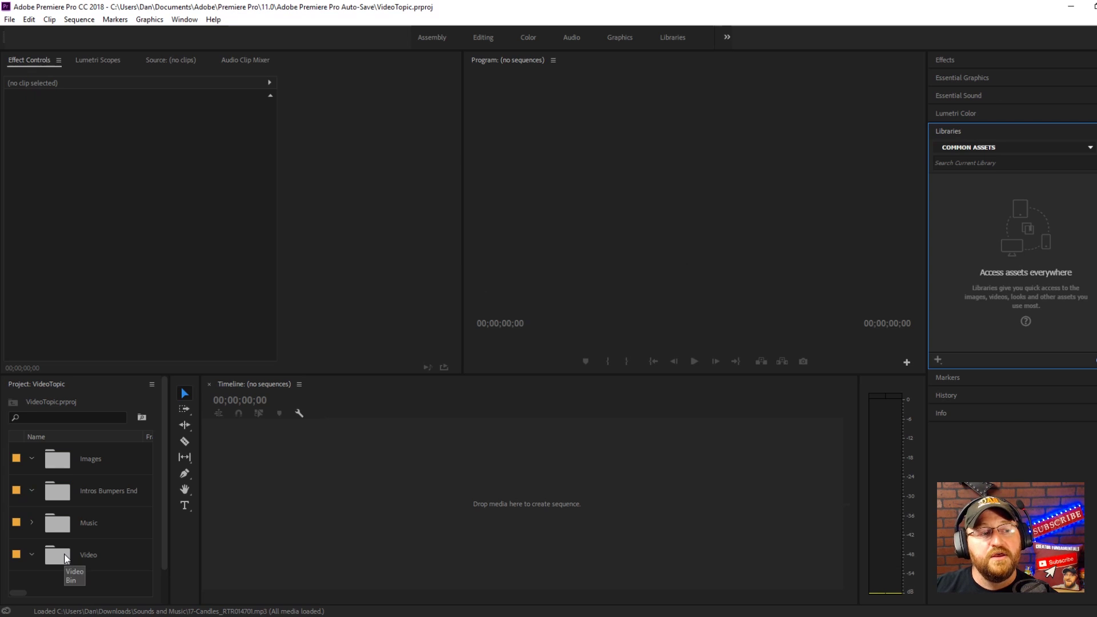